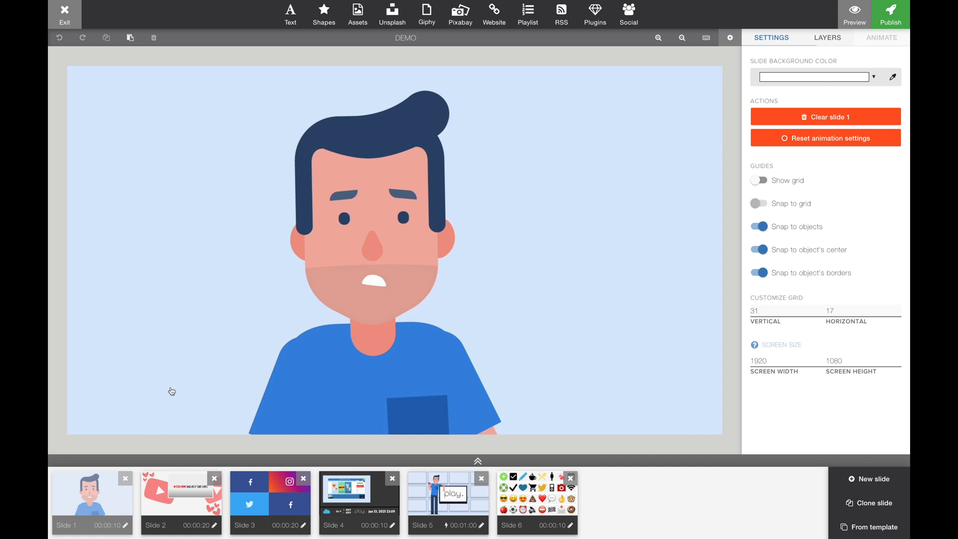
click(126, 526)
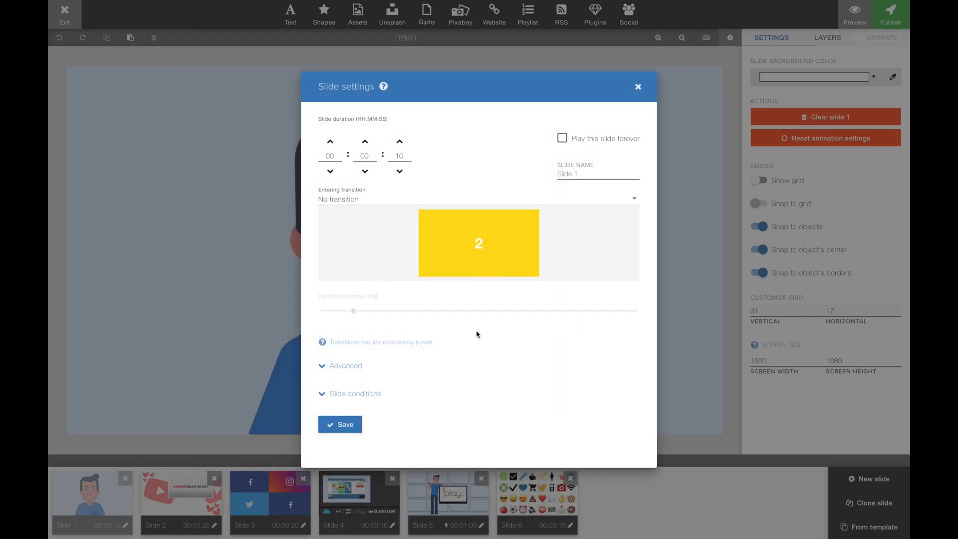
click(354, 394)
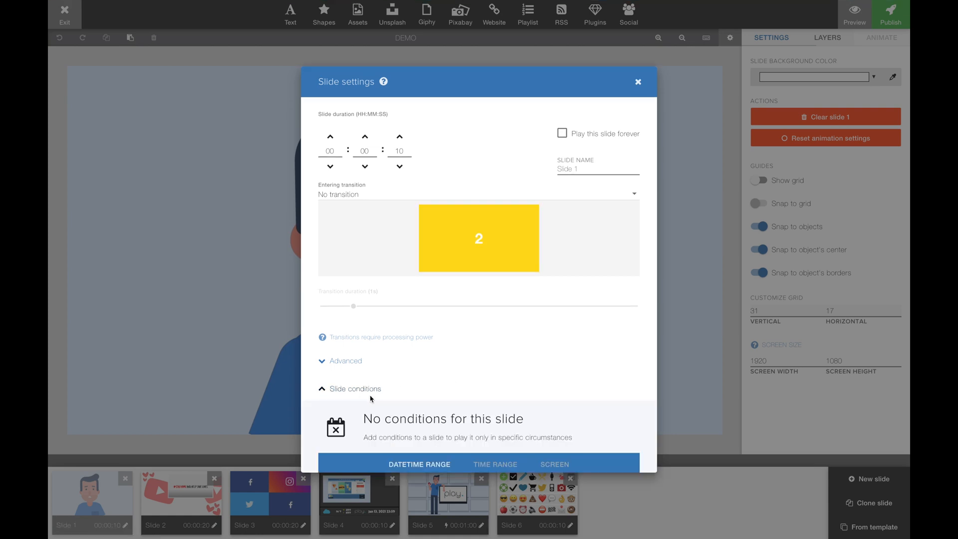
scroll(495, 402, down, 4)
scroll(496, 402, down, 2)
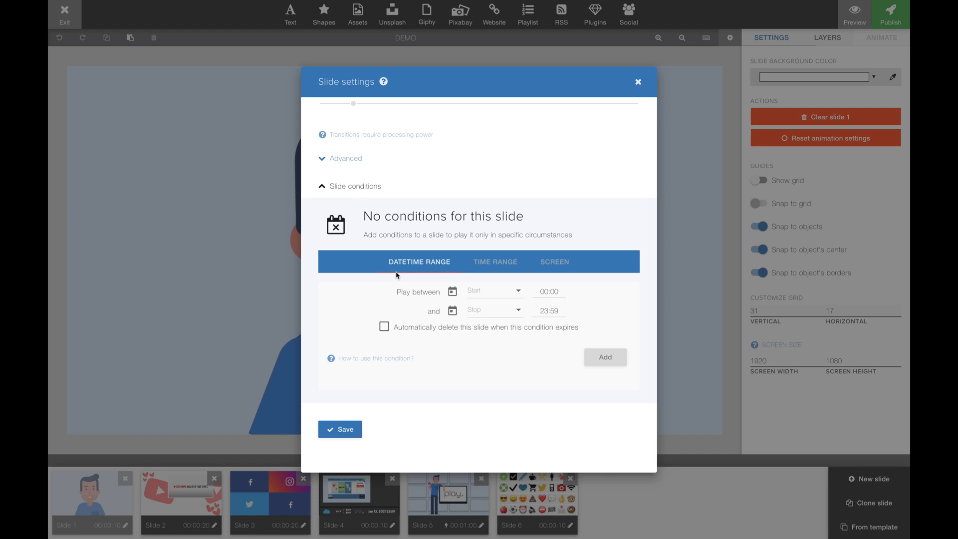
click(520, 293)
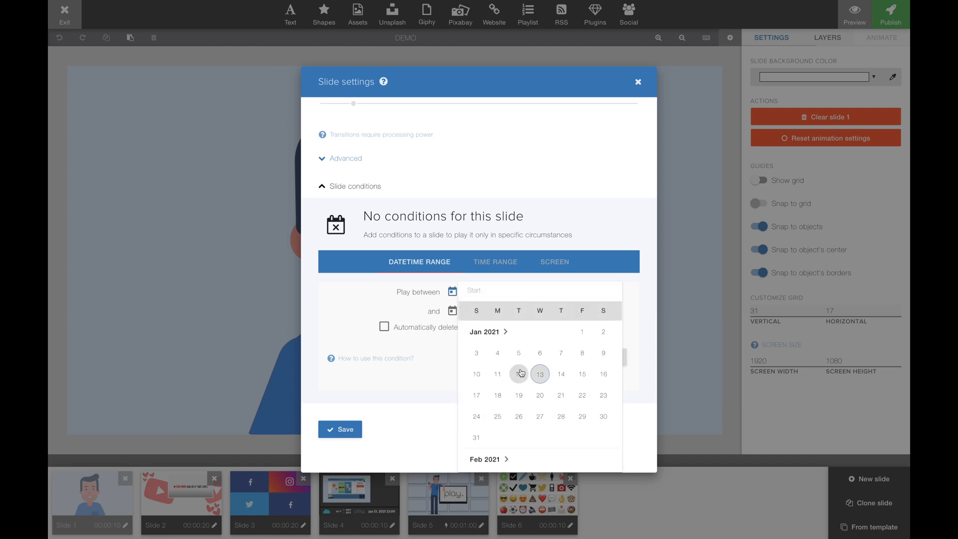
click(583, 375)
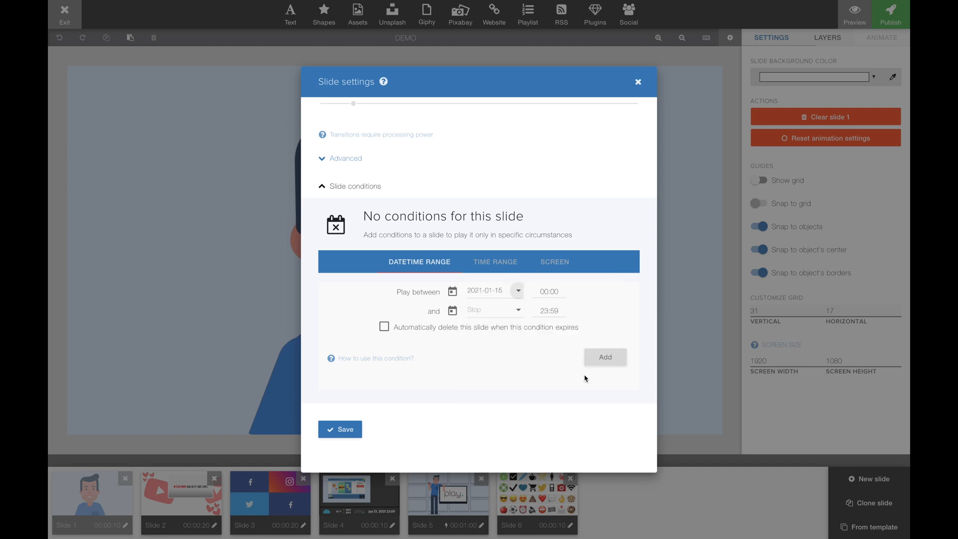
click(519, 311)
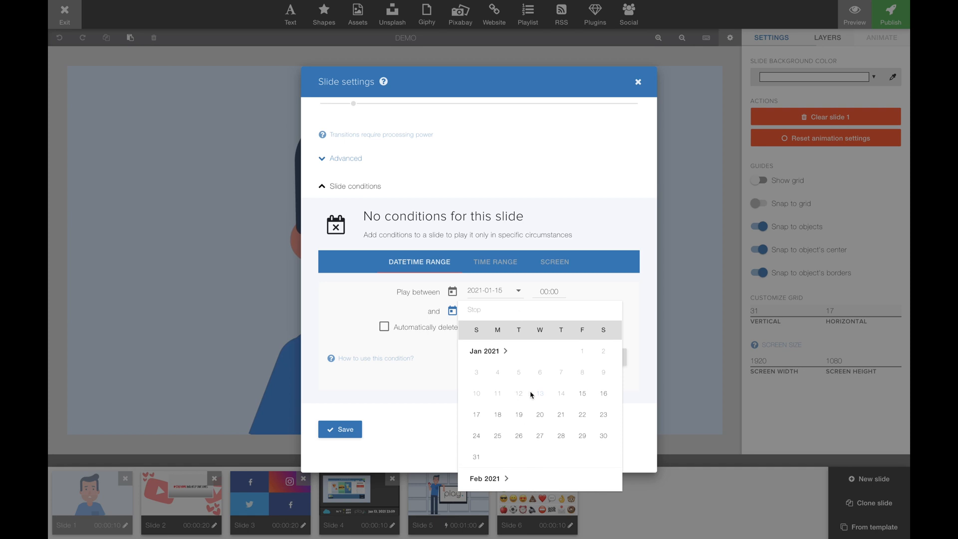
click(582, 392)
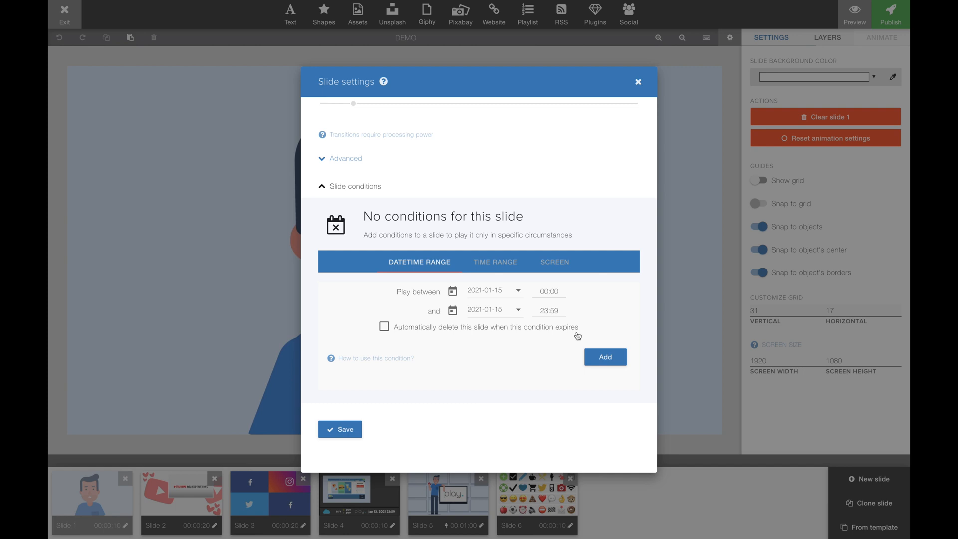
click(385, 330)
Step: Add a time range condition that plays slide 1 daily between 08:00 and 08:30
click(493, 263)
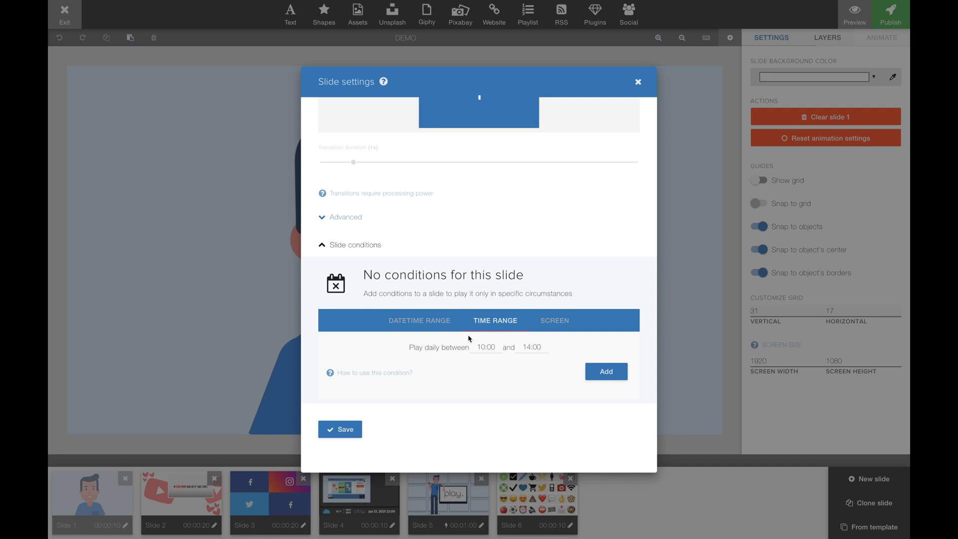
double_click(499, 346)
text(08)
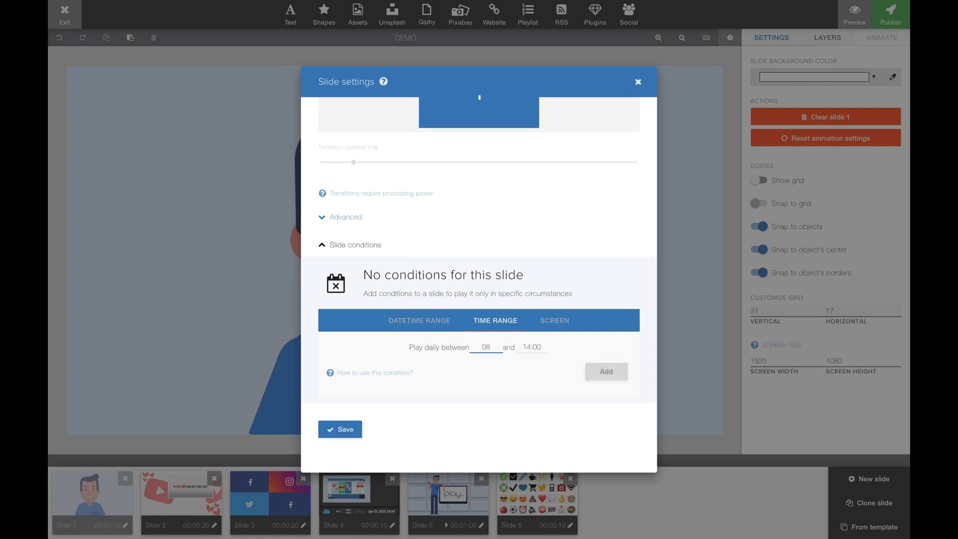
text(:00)
key(Tab)
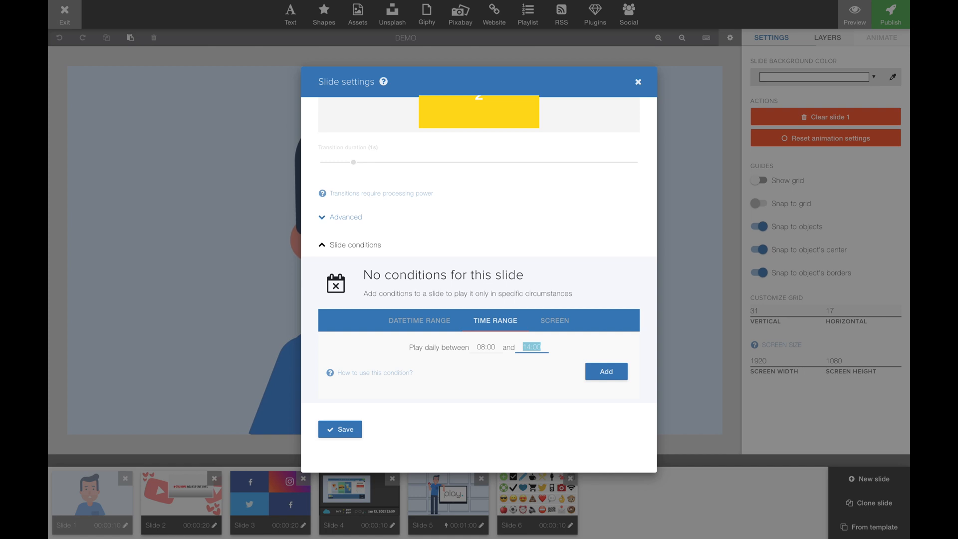
text(08:30)
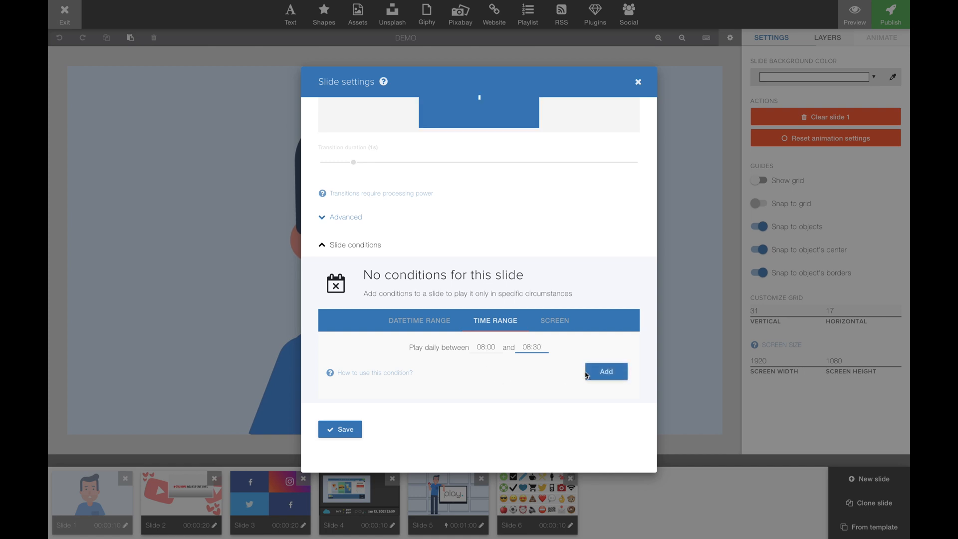
click(604, 372)
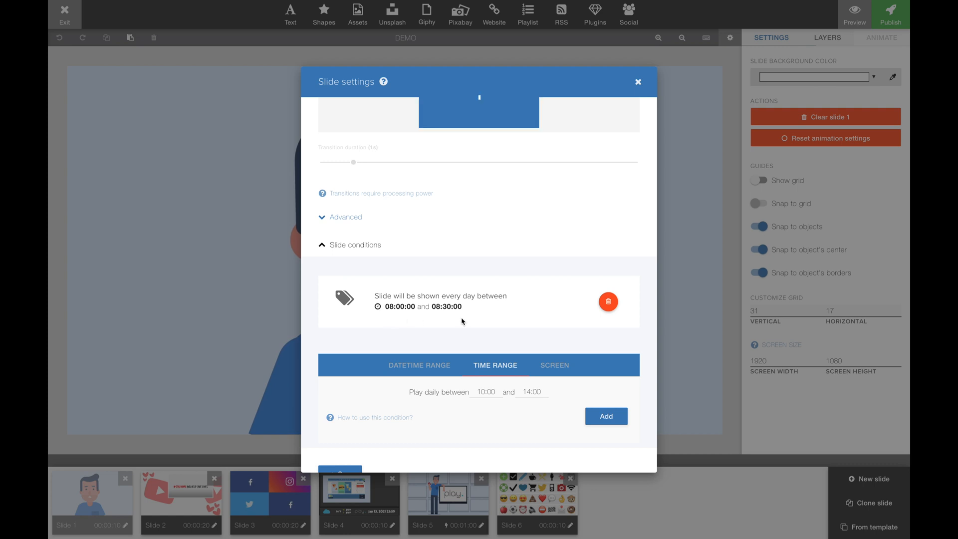
Step: Add a second daily time range condition to slide 1, between 10:00 and 10:30
scroll(526, 323, down, 1)
click(482, 347)
double_click(482, 347)
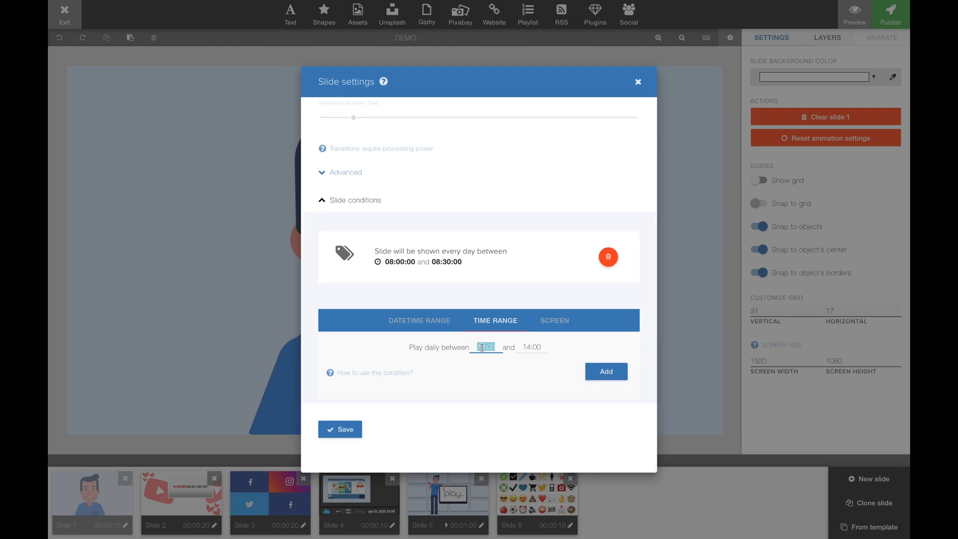
text(10:00)
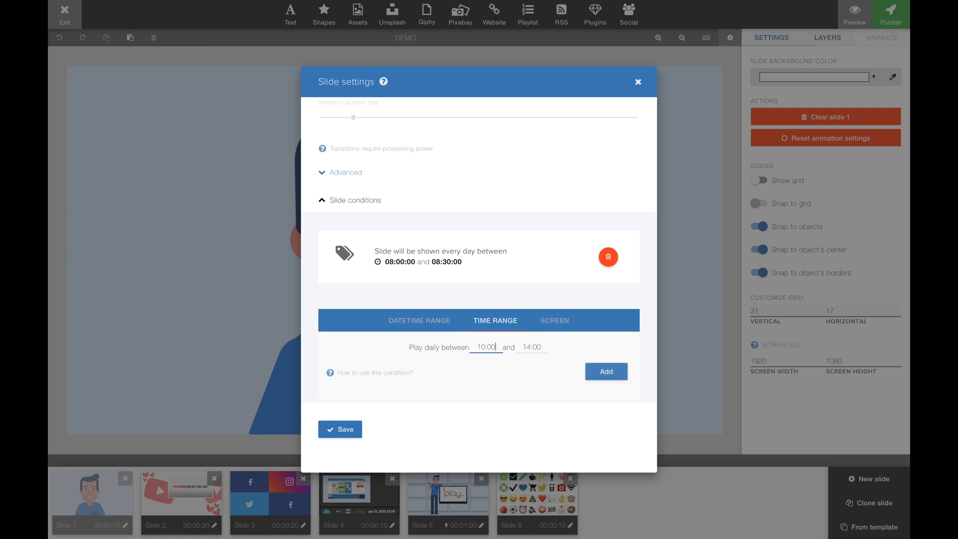
key(Tab)
text(10:30)
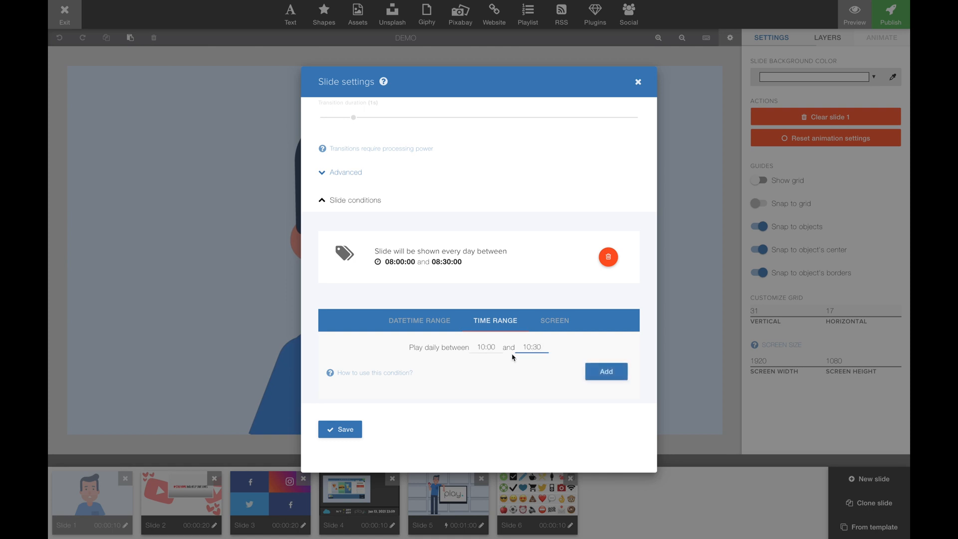
click(604, 371)
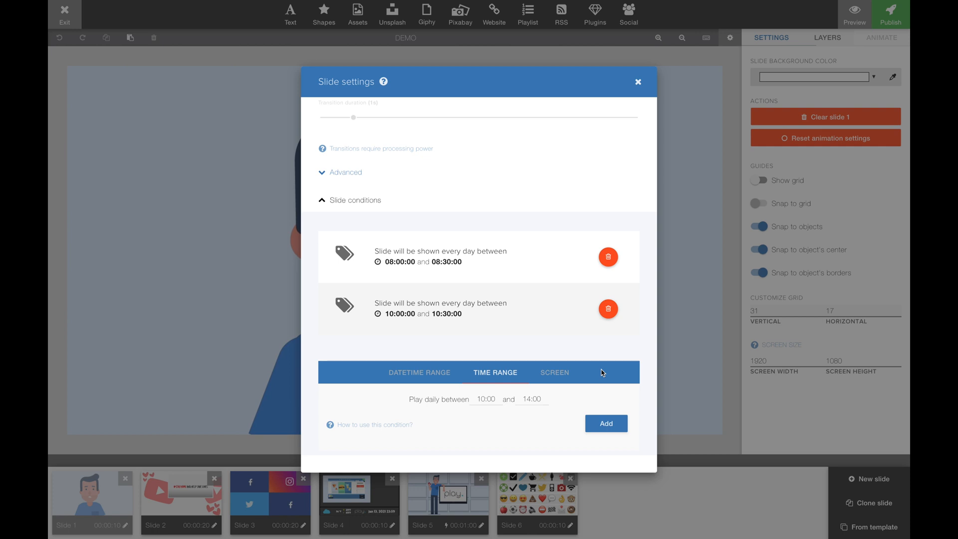
Step: View the players available for slide 1's screen condition and close the slide settings without saving
click(561, 322)
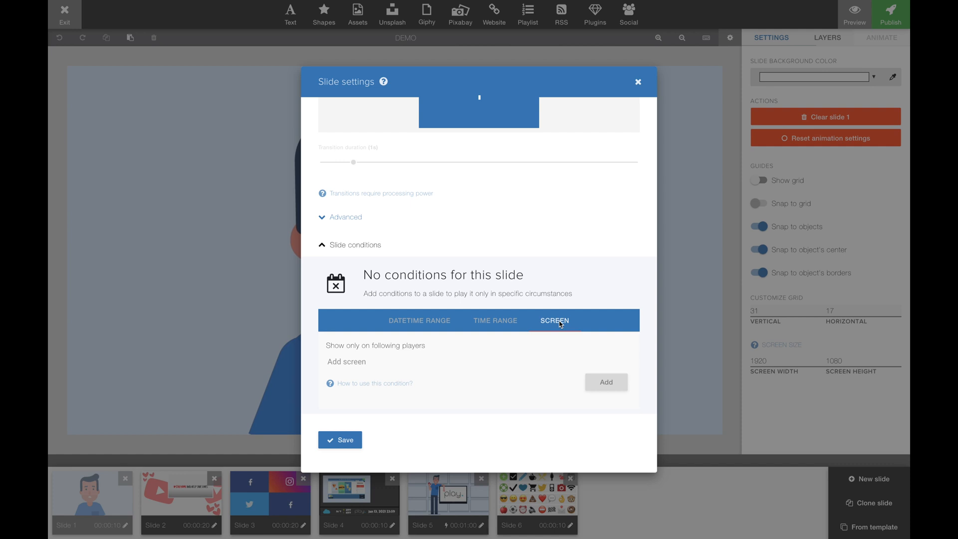
click(353, 362)
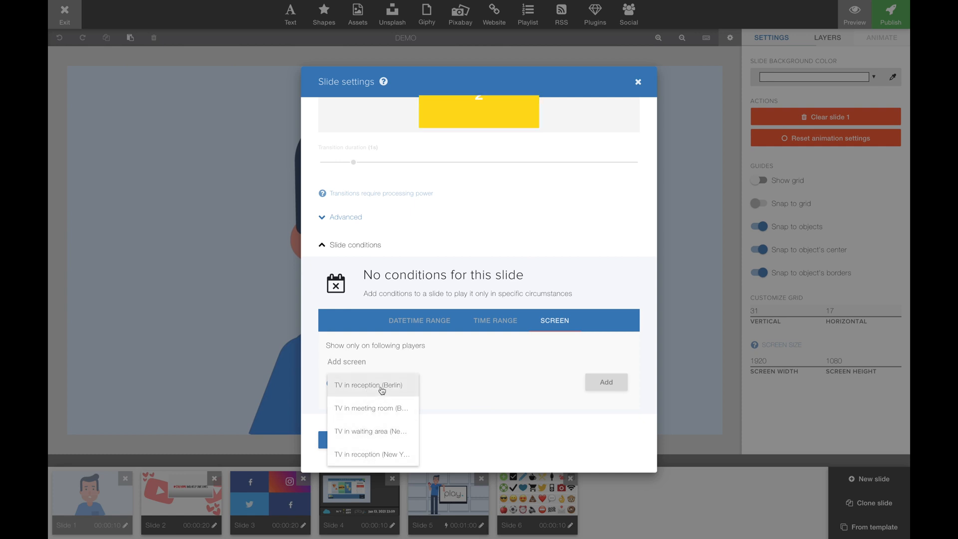
click(500, 392)
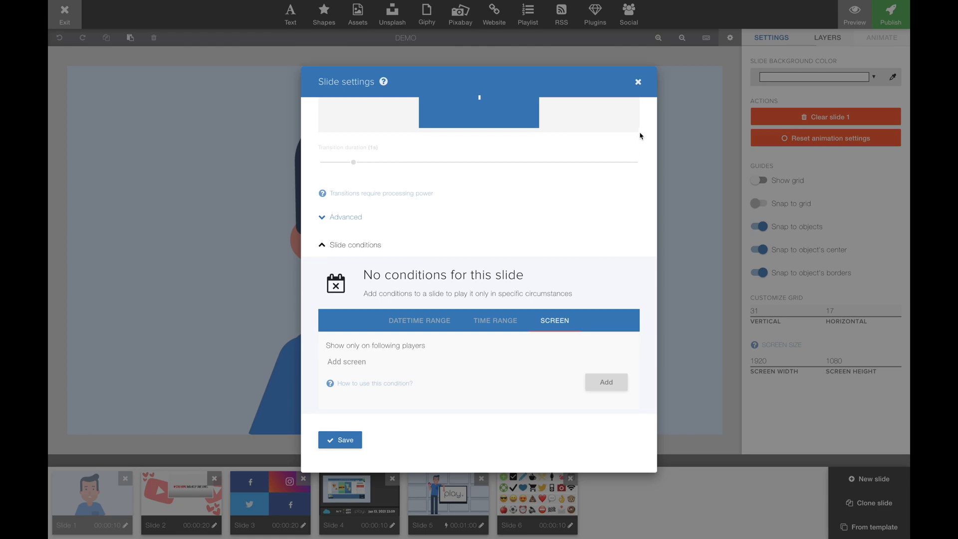
click(638, 82)
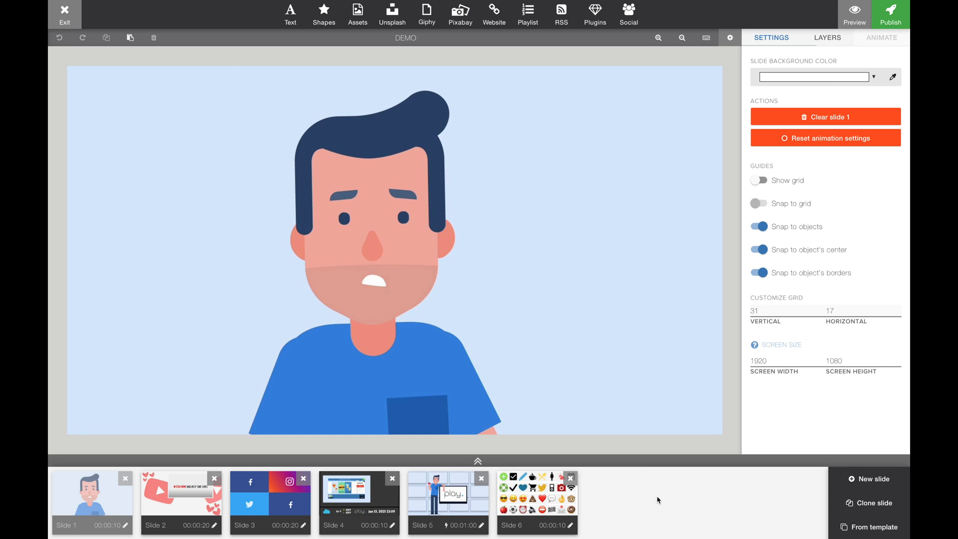
Step: Add a new blank slide and insert the Weather plugin on it
click(858, 482)
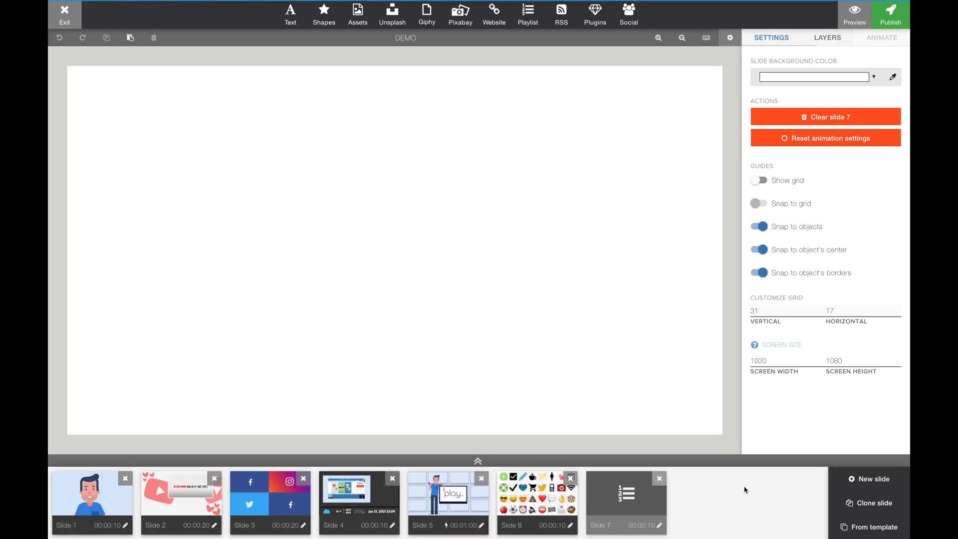
click(604, 24)
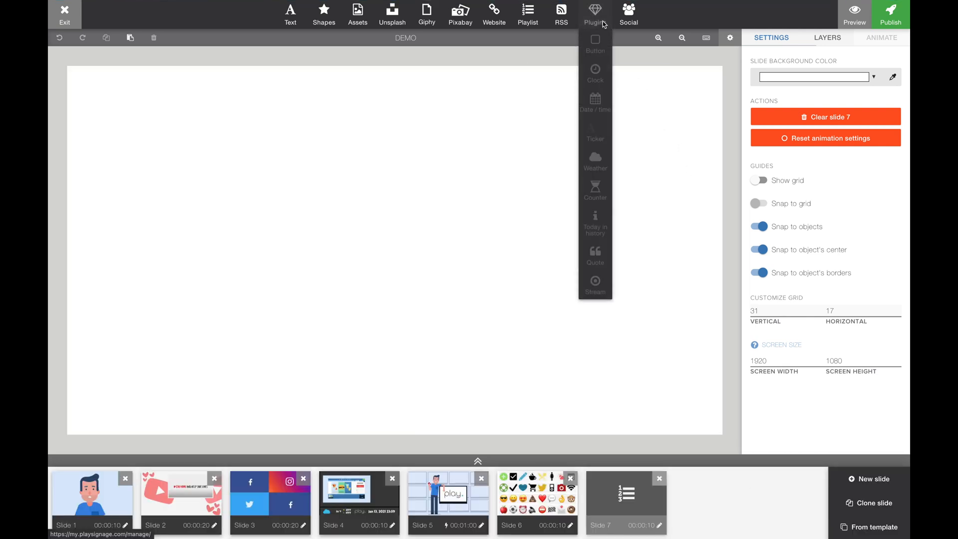
click(597, 162)
Step: Set the weather widget's city to Berlin with Celsius temperatures, and change its font and icons to a coloured style
triple_click(770, 169)
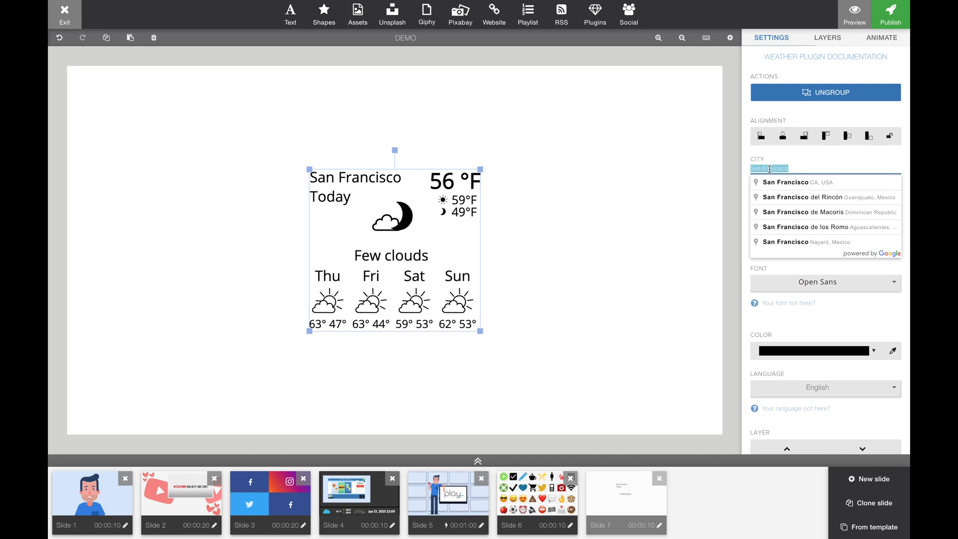
text(Berlin)
click(772, 184)
click(793, 205)
click(797, 185)
click(801, 243)
click(806, 292)
click(823, 283)
scroll(839, 311, down, 5)
click(805, 328)
Step: Enlarge the weather widget to fill most of the slide's height and centre it on the slide
drag(454, 276, 310, 411)
drag(449, 299, 378, 287)
click(612, 222)
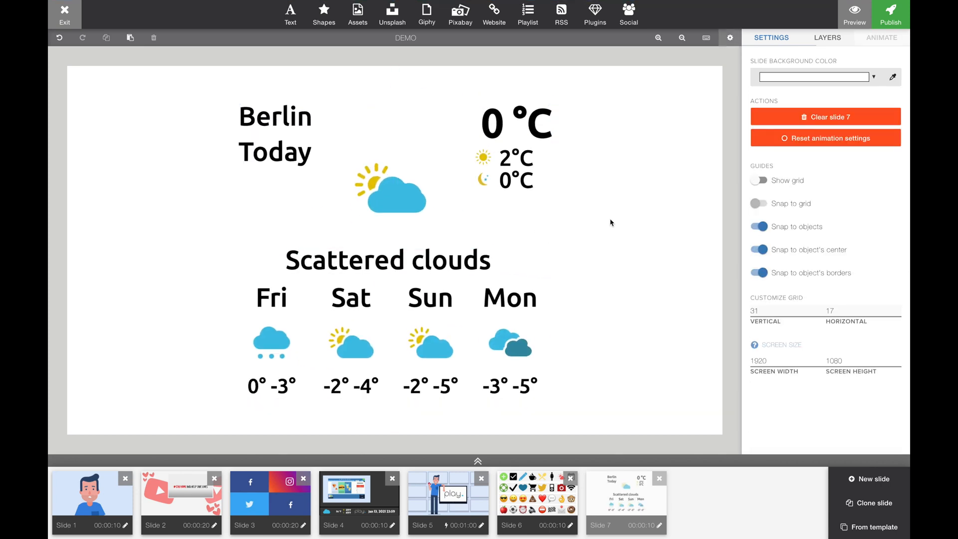
Step: Add and save a screen condition showing slide 7 only on TV in reception (Berlin) and TV in meeting room (Berlin)
click(659, 525)
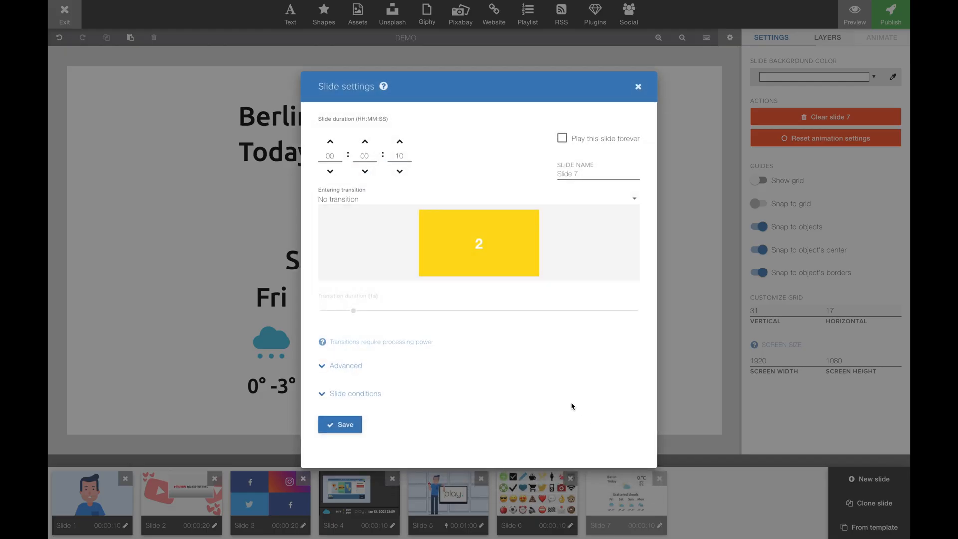
click(372, 398)
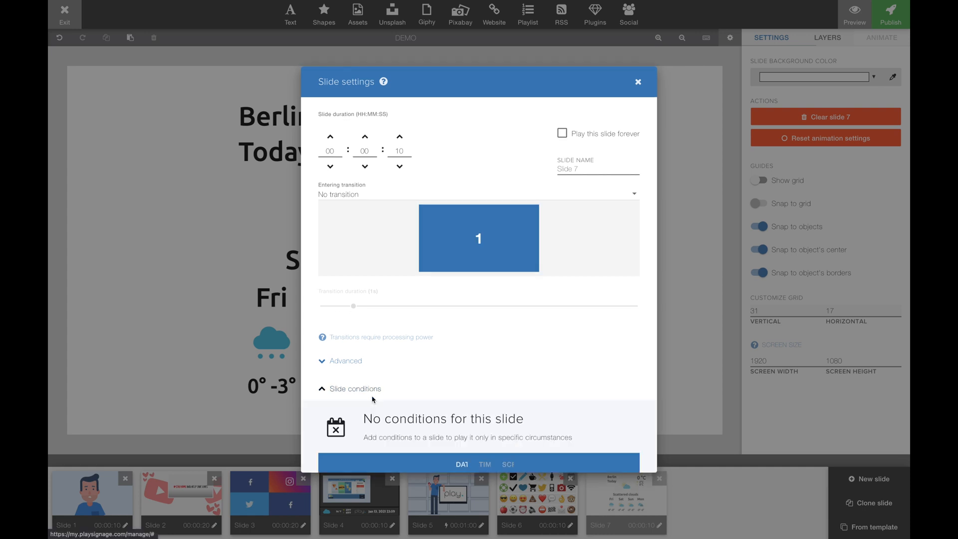
scroll(399, 401, down, 3)
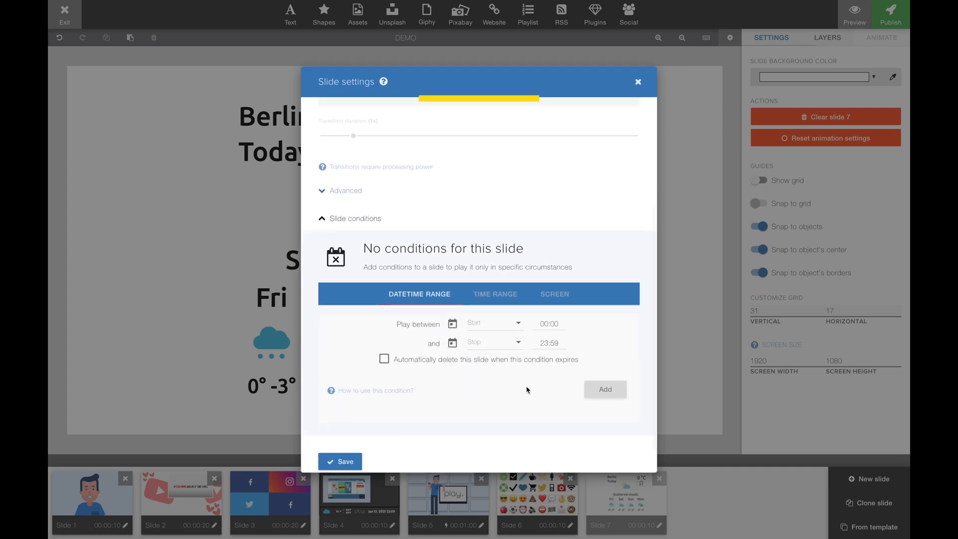
click(550, 297)
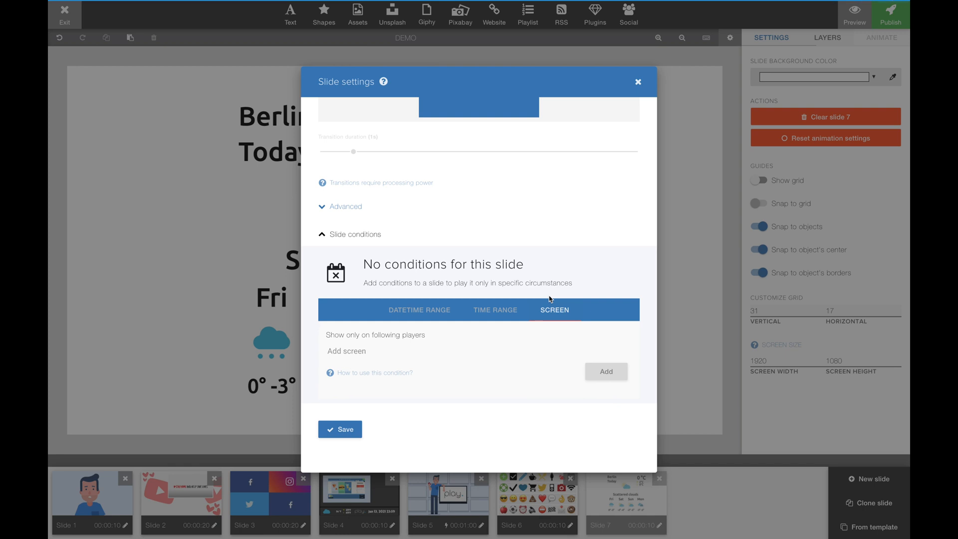
click(358, 350)
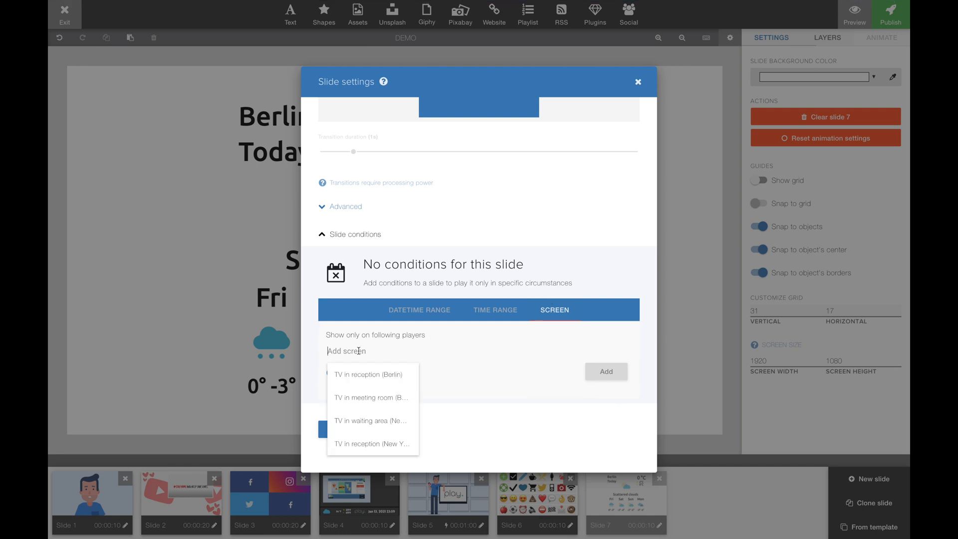
text(berli)
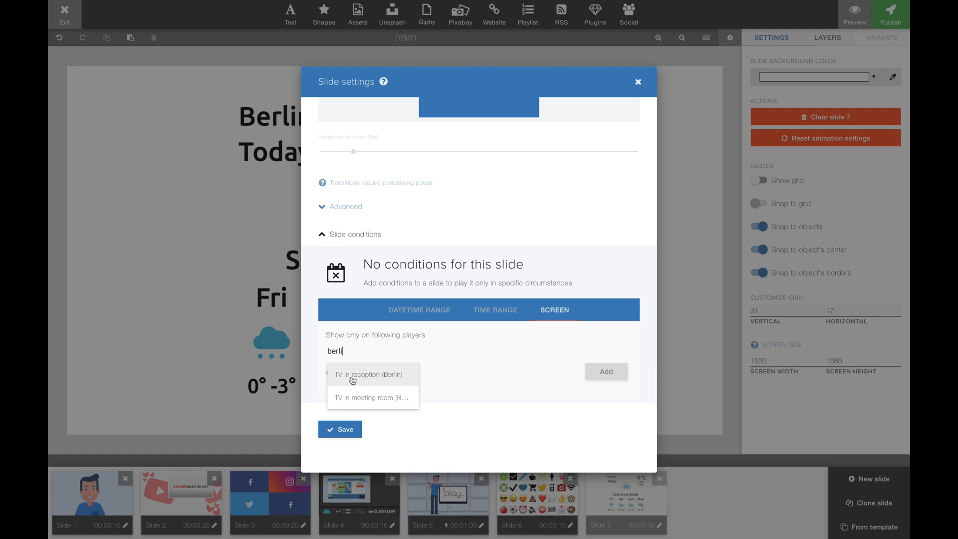
click(378, 381)
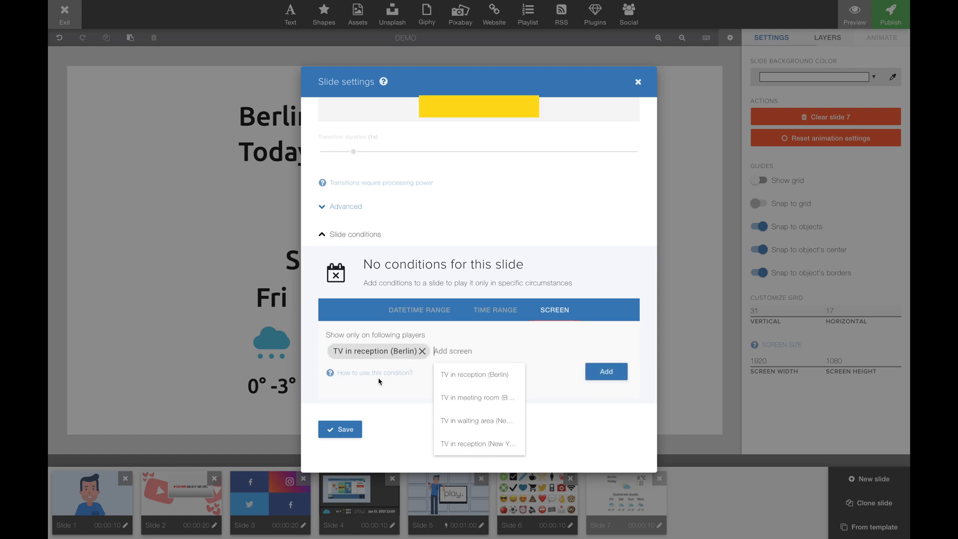
text(berlin)
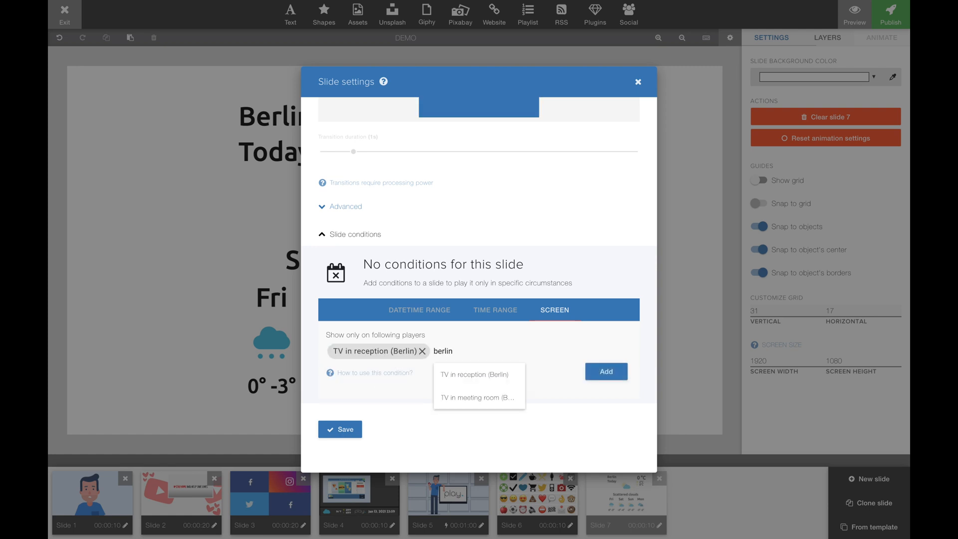
click(477, 399)
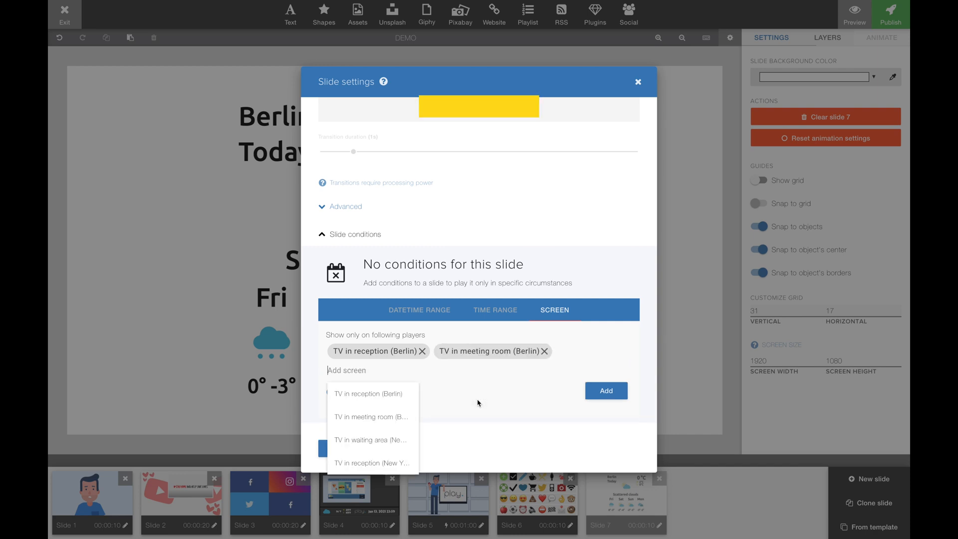
click(606, 390)
scroll(606, 391, down, 1)
click(343, 430)
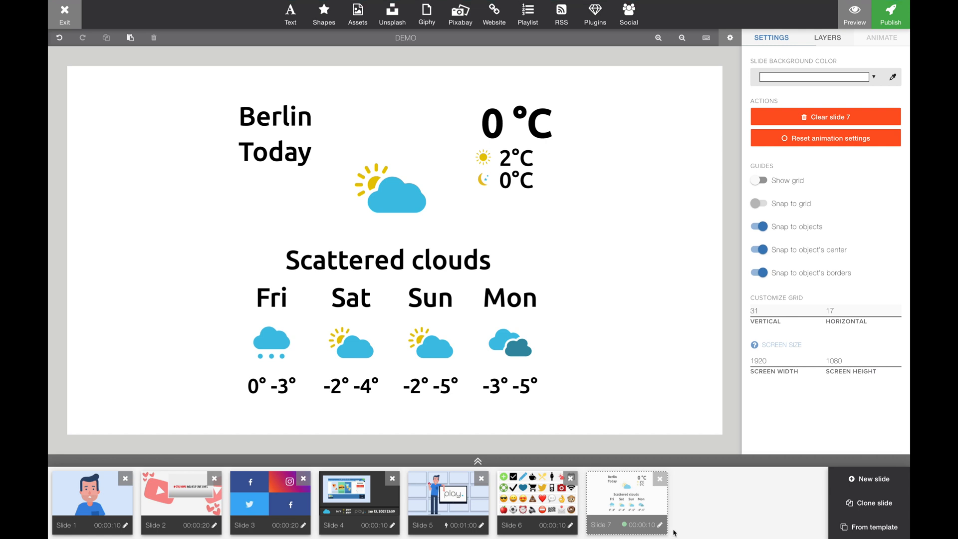
Step: Clone the Berlin weather slide and set the copy's weather widget city to New York, NY, USA
click(855, 504)
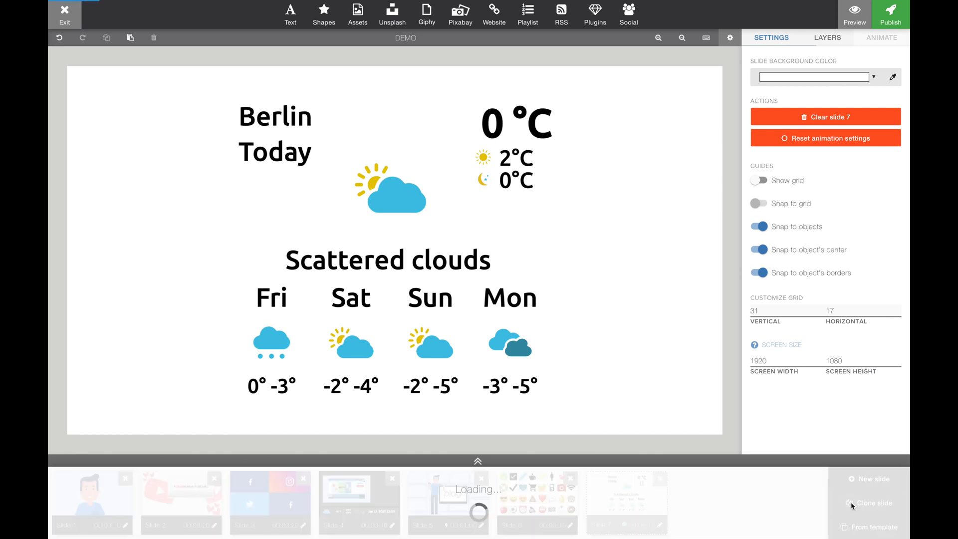
double_click(758, 170)
text(new you)
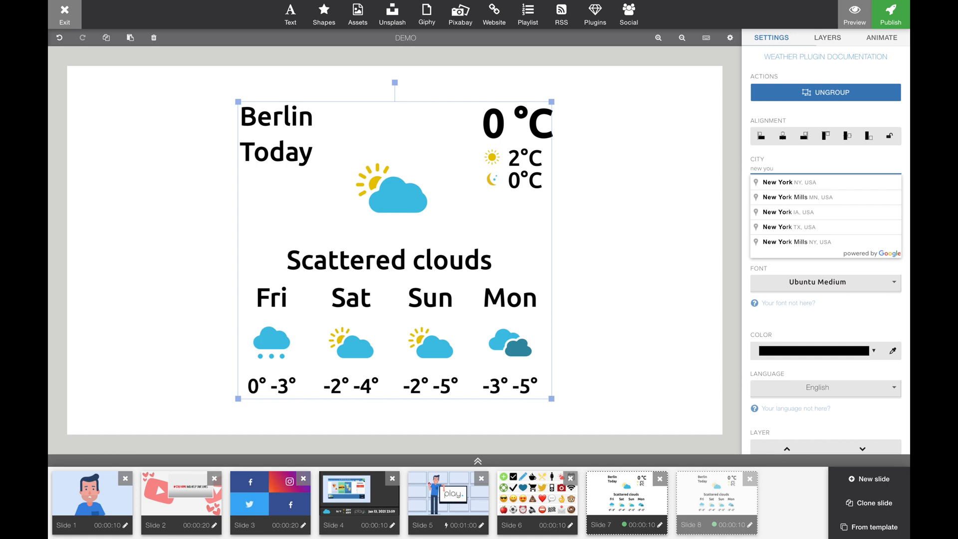
click(793, 184)
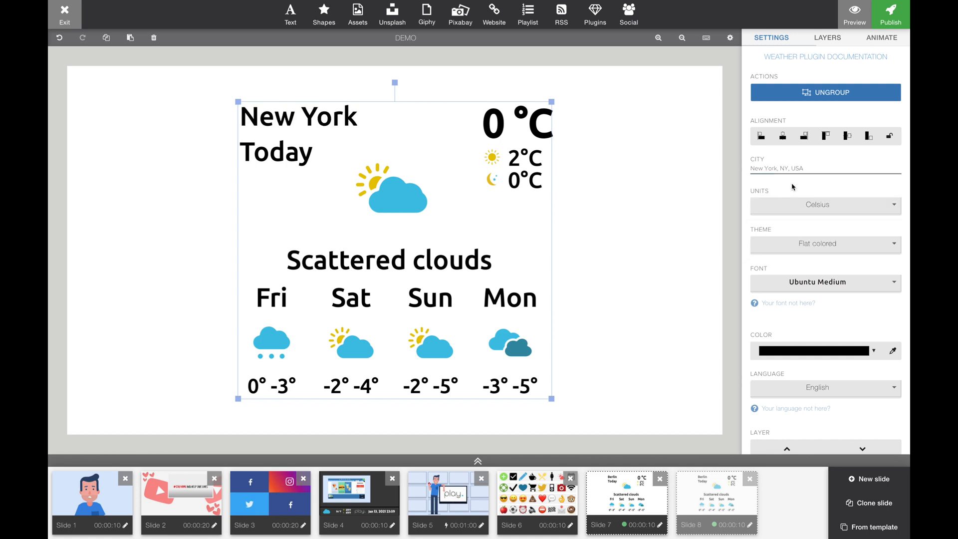
click(671, 238)
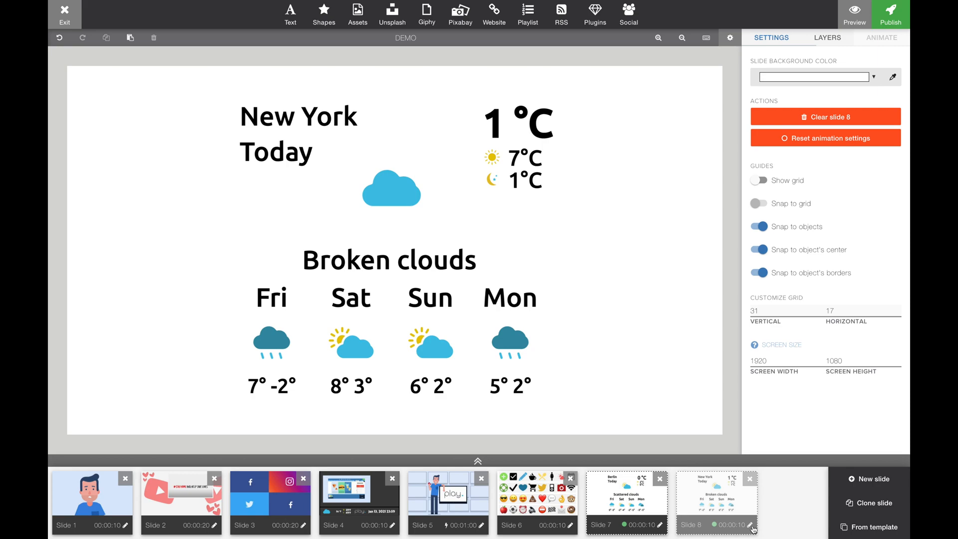
Step: Delete the copied Berlin screen condition from slide 8's settings
click(750, 524)
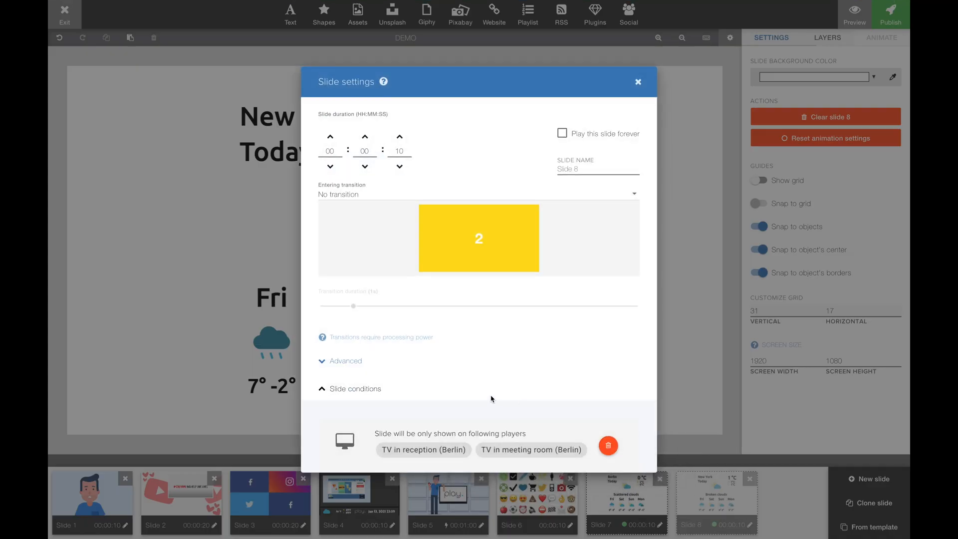
scroll(493, 398, down, 3)
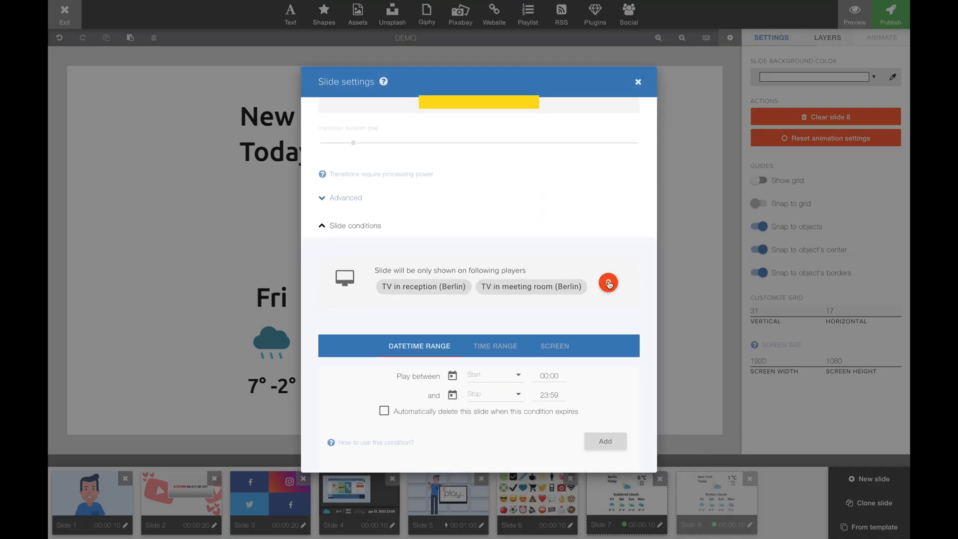
click(607, 283)
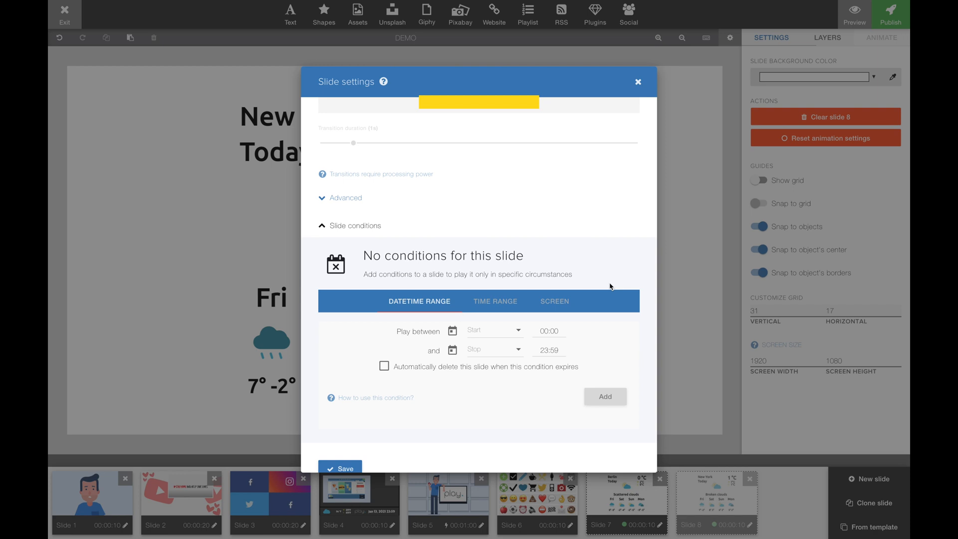
Step: Add and save a screen condition showing slide 8 only on TV in waiting area (New York) and TV in reception (New York)
click(563, 301)
click(349, 349)
text(new)
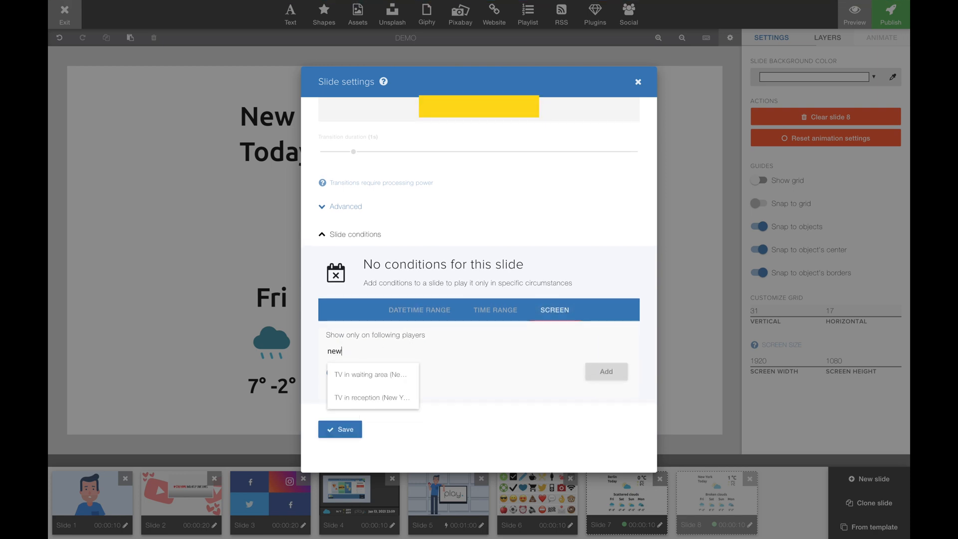
click(370, 376)
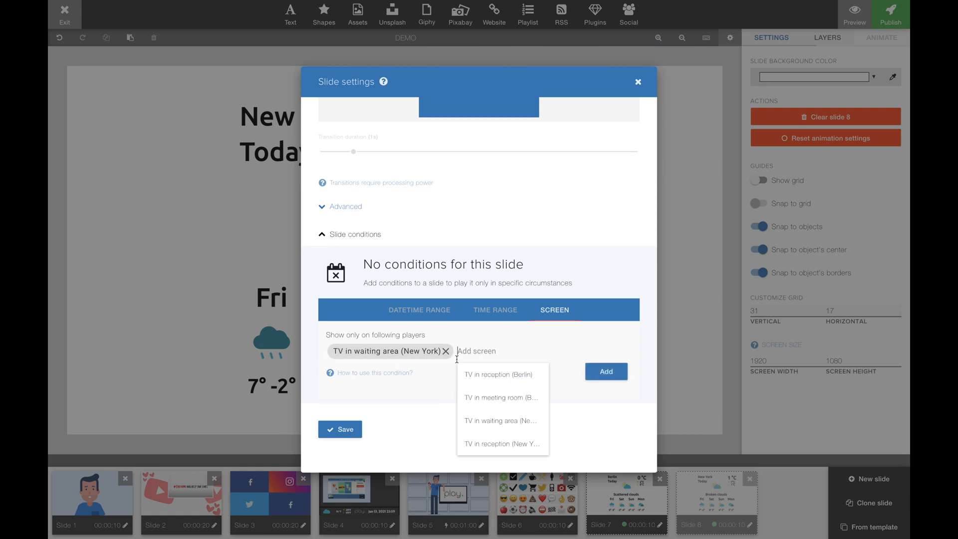
text(new)
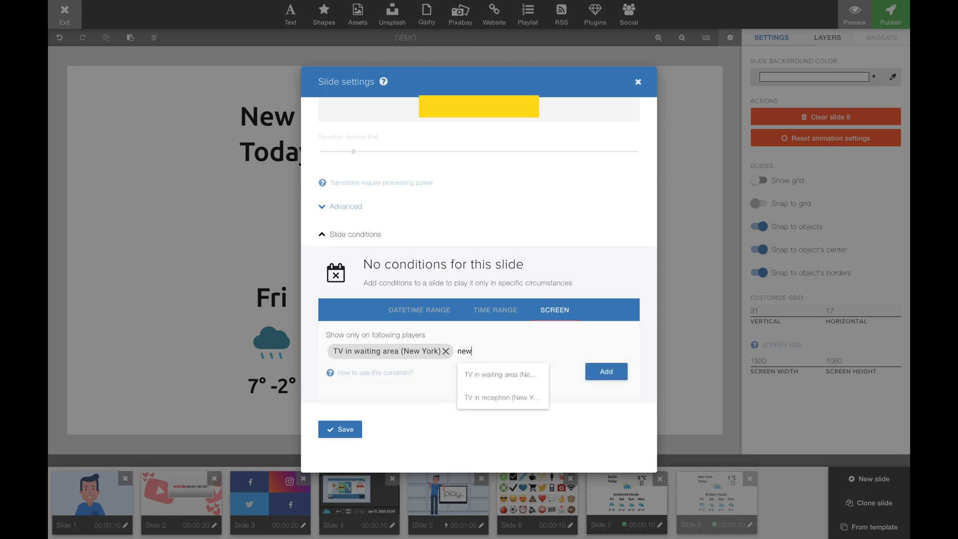
click(487, 399)
click(604, 393)
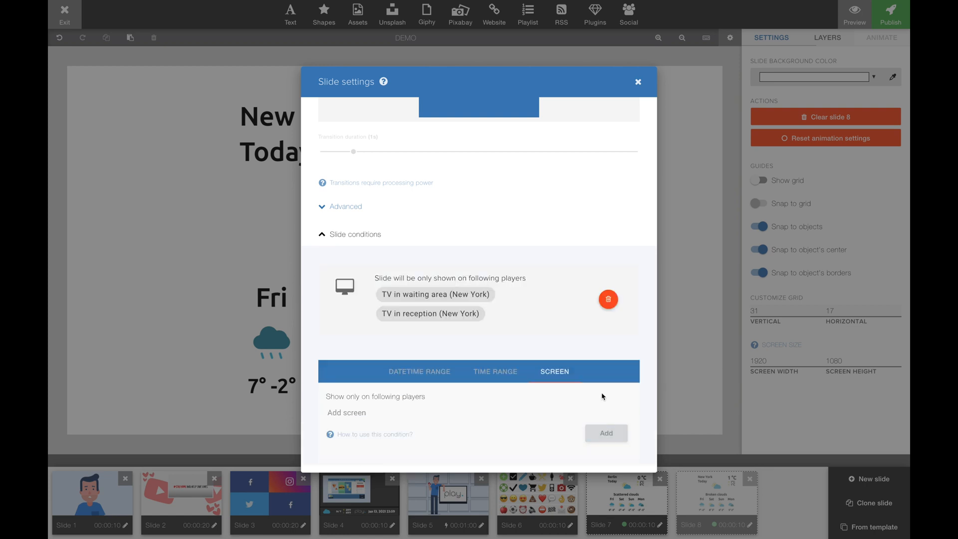
scroll(602, 396, down, 2)
click(341, 430)
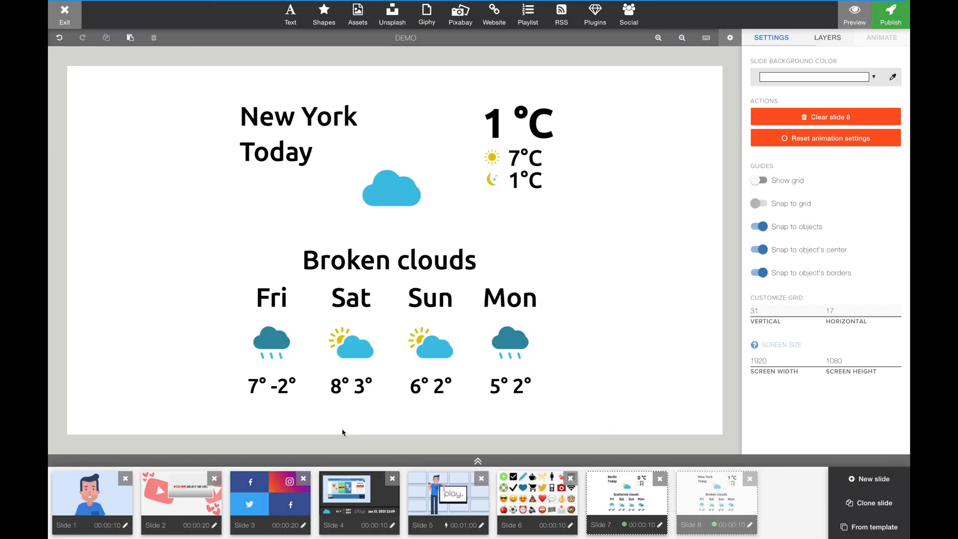